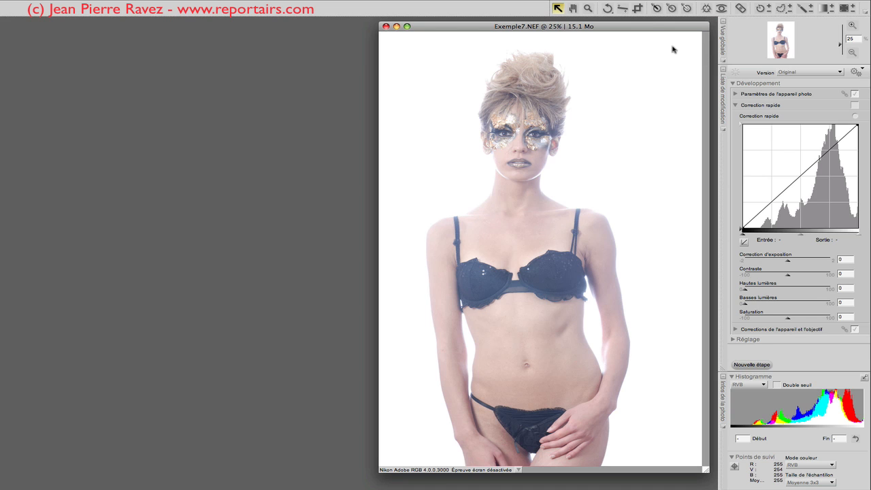
Crop the portrait with the 4x6 Portrait ratio, framing from above the hair down to just below the bust
{"action": "left_click", "coordinate": [638, 8]}
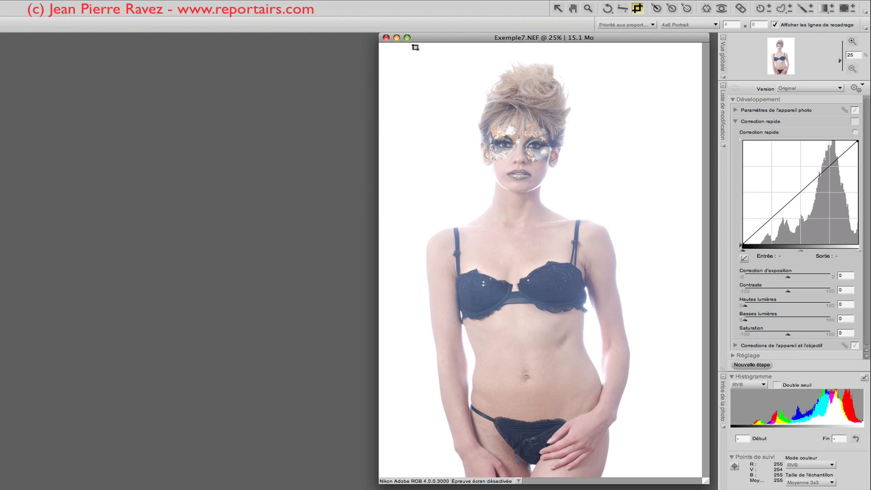
{"action": "left_click_drag", "start_coordinate": [416, 48], "coordinate": [639, 330]}
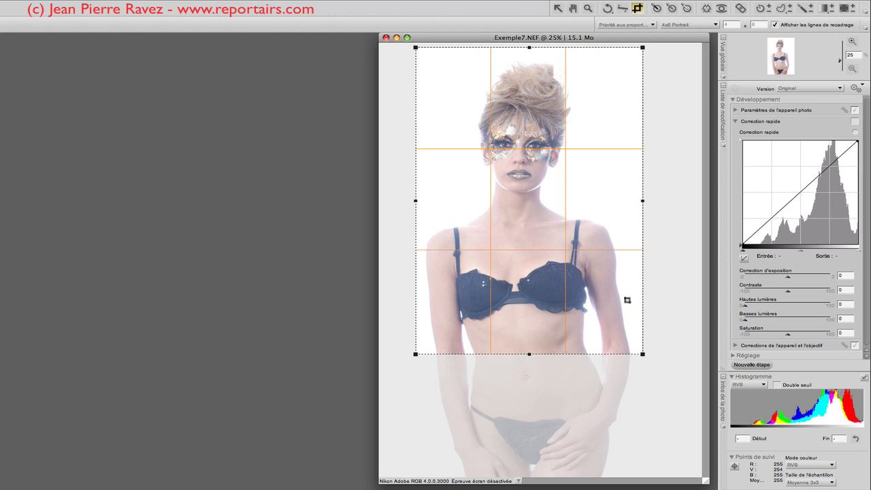
{"action": "left_click_drag", "start_coordinate": [627, 301], "coordinate": [627, 298]}
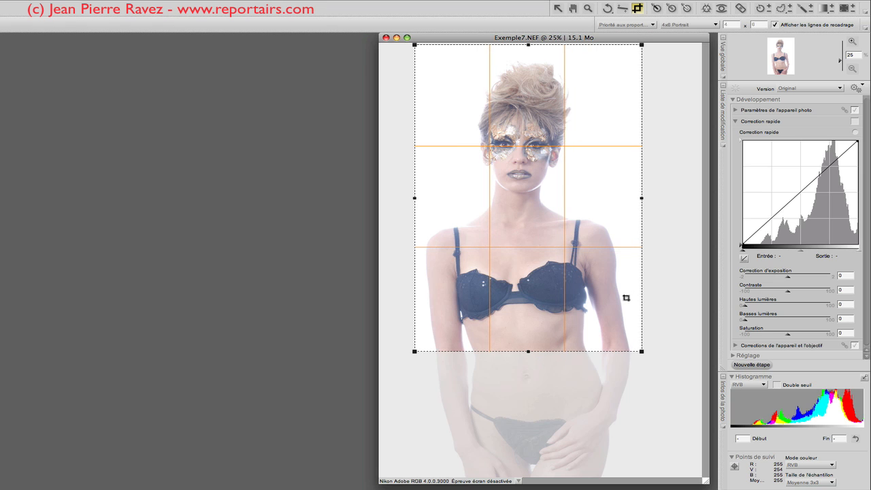
{"action": "double_click", "coordinate": [565, 205]}
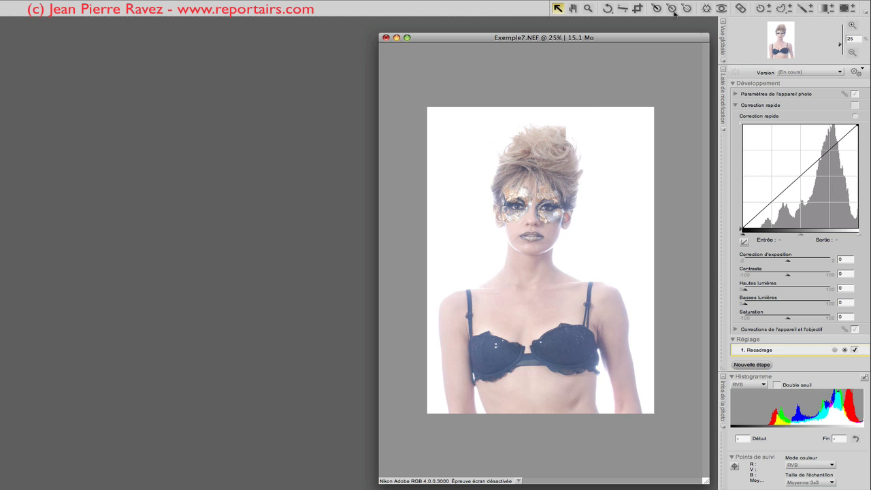
Add an LST adjustment step and bend its Luminosité globale curve into a strong S, lowering the shadows and raising the highlights
{"action": "double_click", "coordinate": [575, 10]}
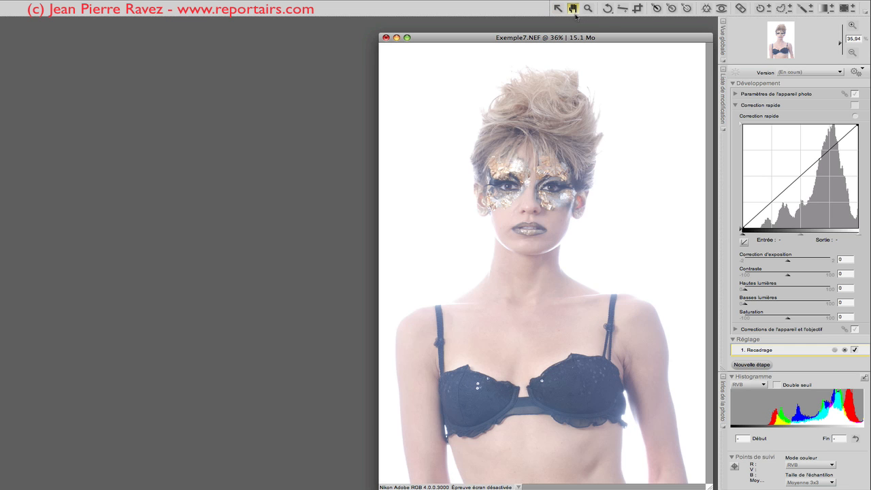
{"action": "left_click_drag", "start_coordinate": [576, 42], "coordinate": [576, 32]}
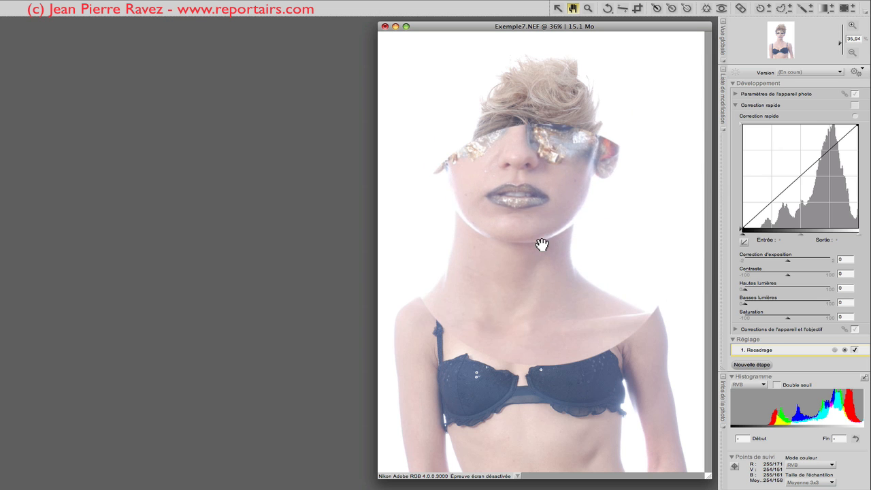
{"action": "left_click", "coordinate": [754, 365]}
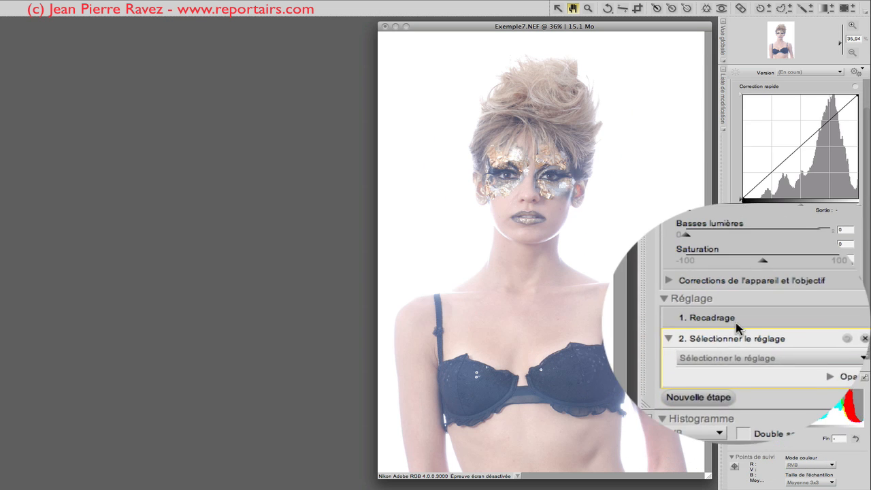
{"action": "left_click", "coordinate": [736, 341]}
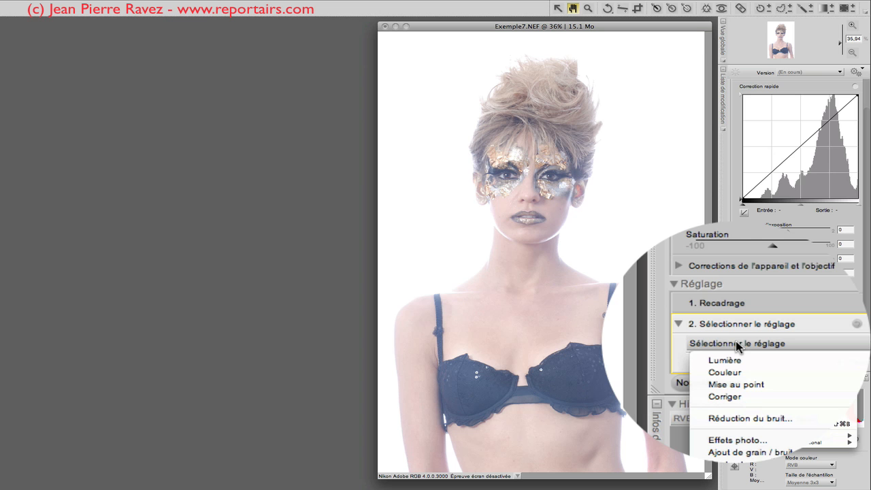
{"action": "mouse_move", "coordinate": [684, 360]}
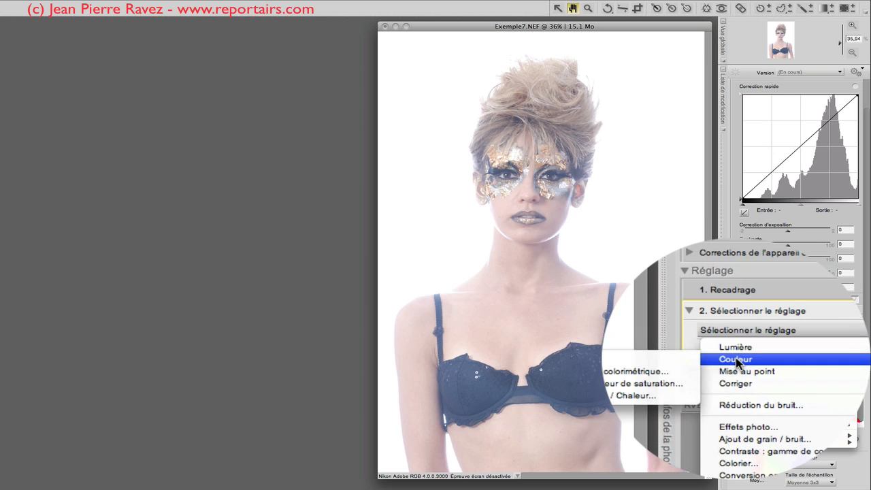
{"action": "left_click", "coordinate": [714, 359]}
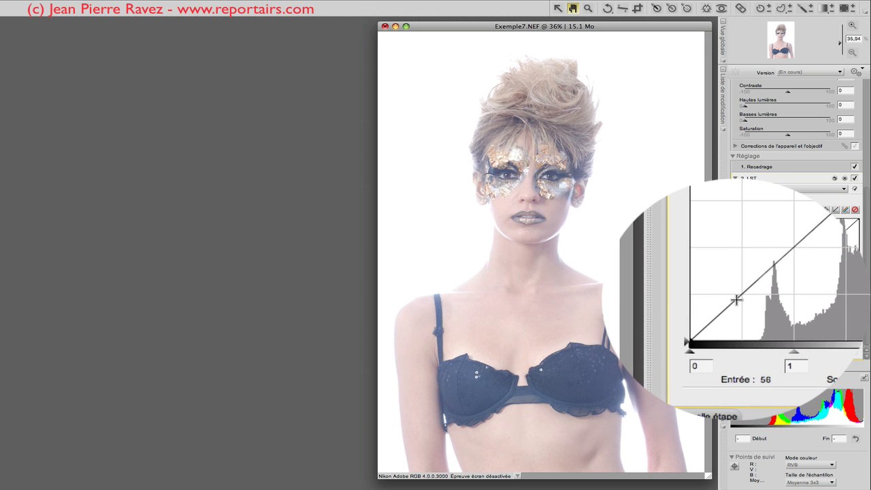
{"action": "left_click_drag", "start_coordinate": [735, 297], "coordinate": [737, 323]}
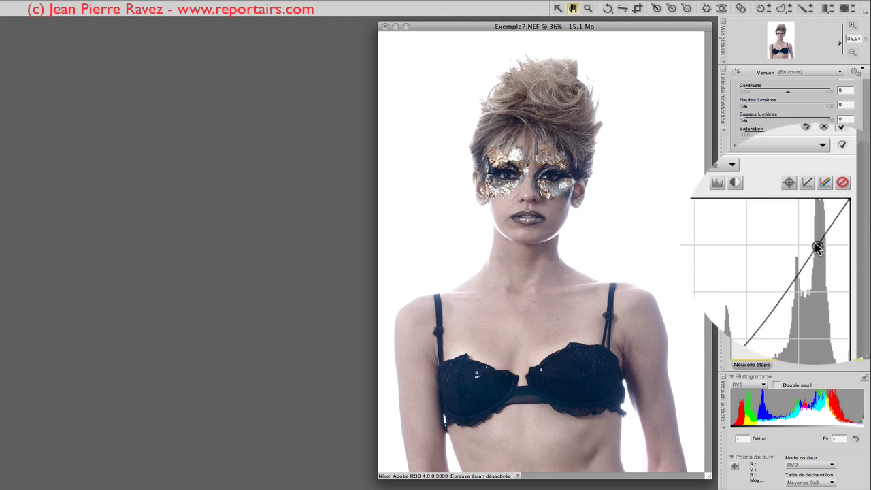
{"action": "left_click_drag", "start_coordinate": [815, 242], "coordinate": [791, 245]}
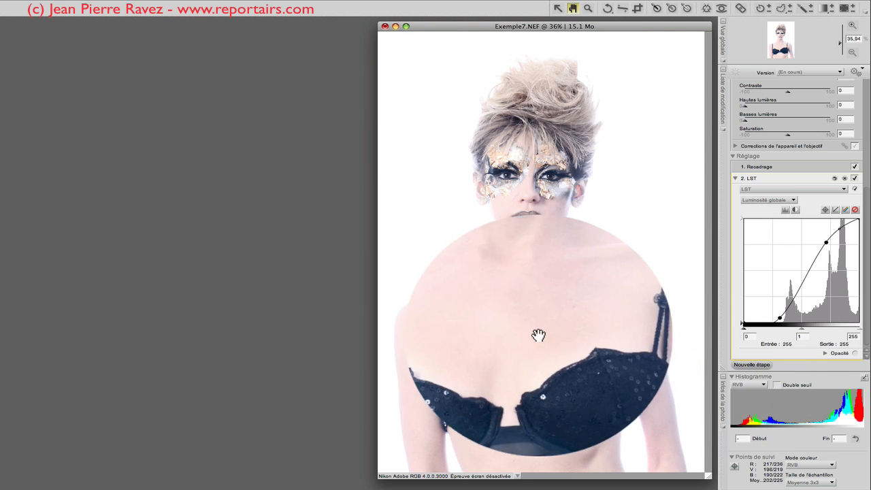
Add a second LST adjustment step and switch it to Luminosité des couleurs
{"action": "left_click", "coordinate": [738, 365]}
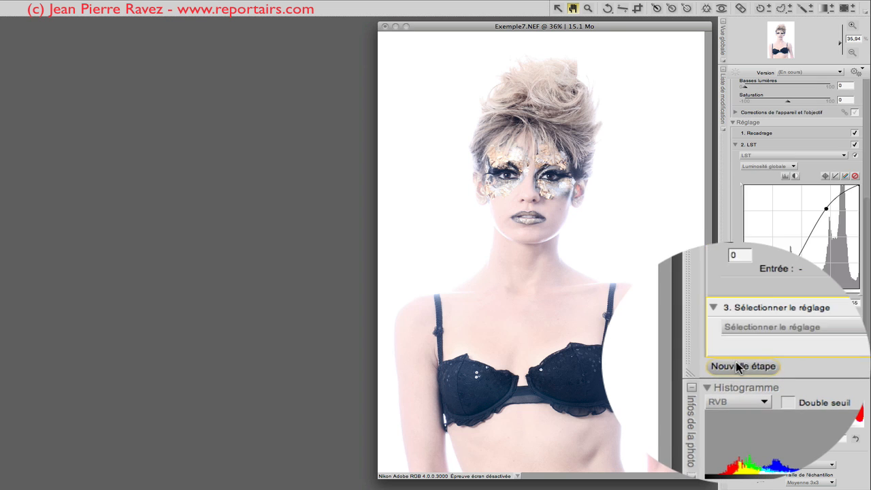
{"action": "left_click", "coordinate": [738, 345]}
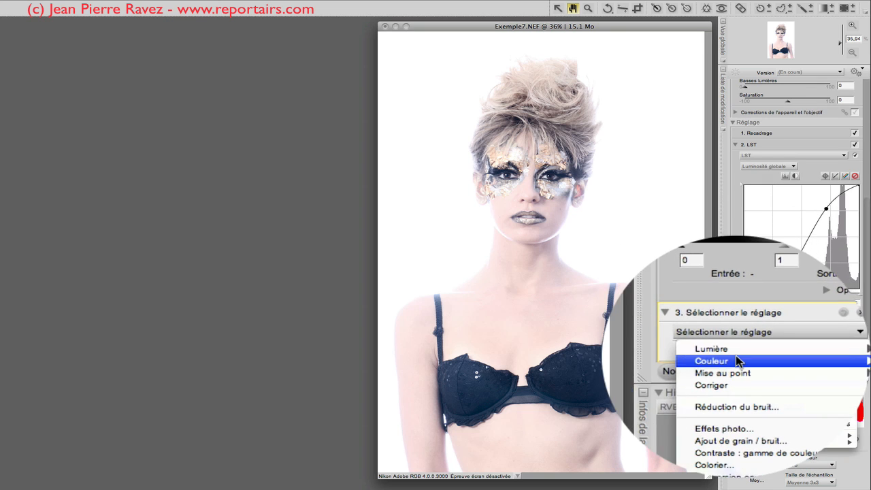
{"action": "mouse_move", "coordinate": [736, 357]}
{"action": "left_click", "coordinate": [694, 359]}
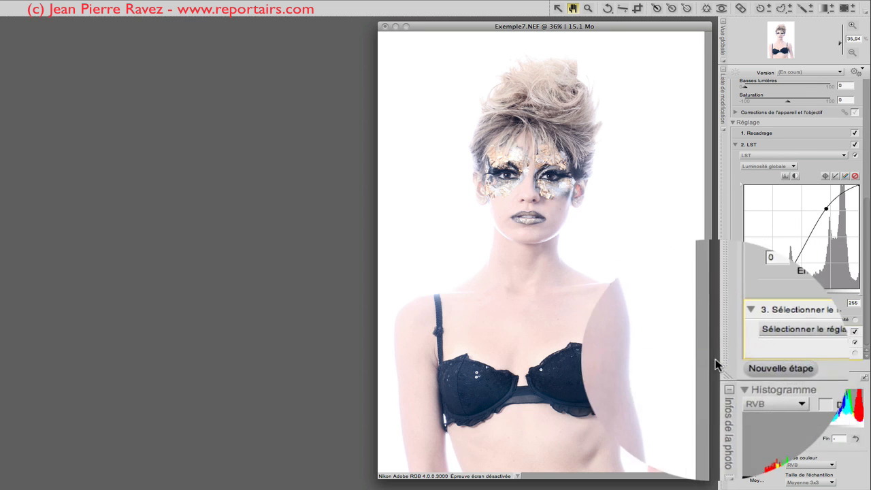
{"action": "left_click", "coordinate": [736, 201]}
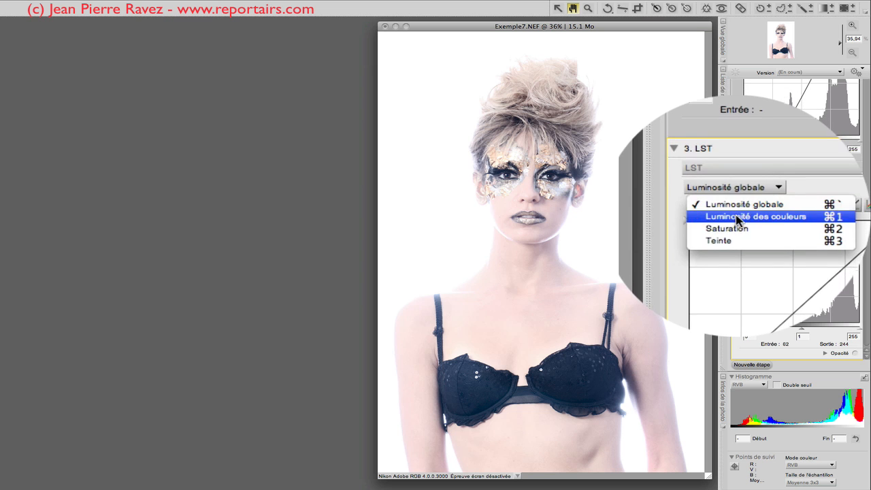
{"action": "left_click", "coordinate": [736, 216]}
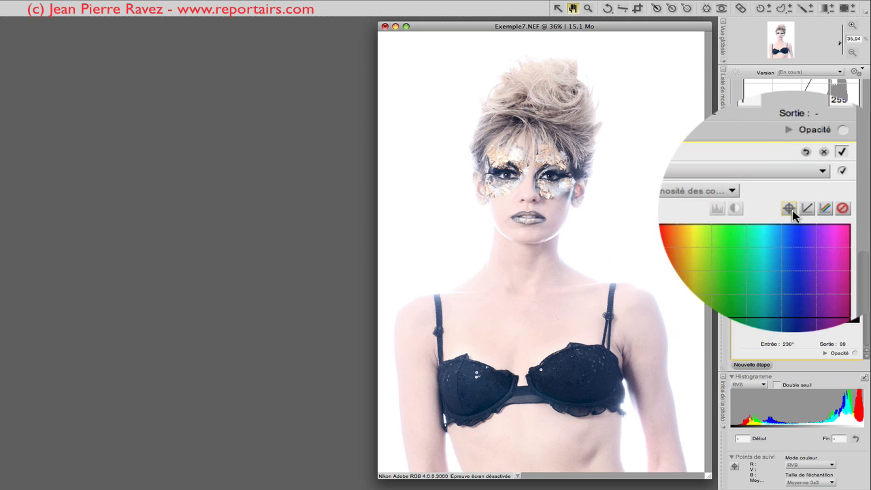
Raise the luminosity of the red-orange skin tones on the colour curve, using a widened hue range
{"action": "left_click", "coordinate": [790, 210]}
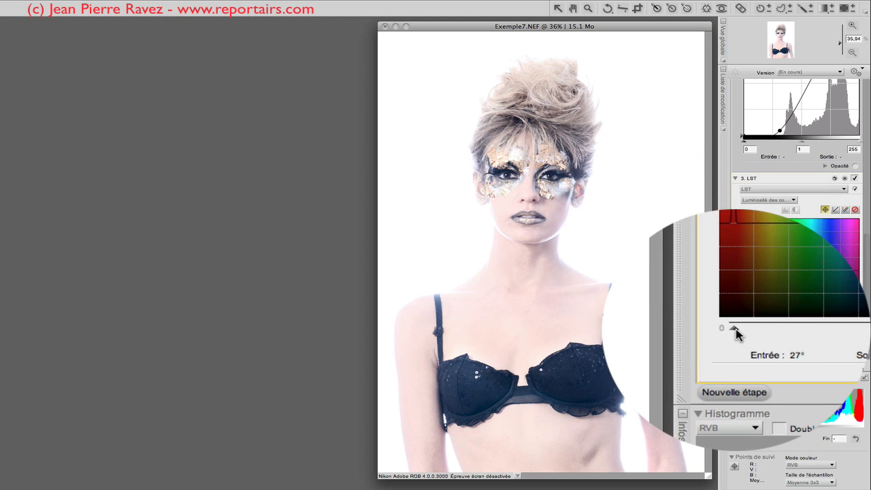
{"action": "left_click_drag", "start_coordinate": [736, 329], "coordinate": [744, 328]}
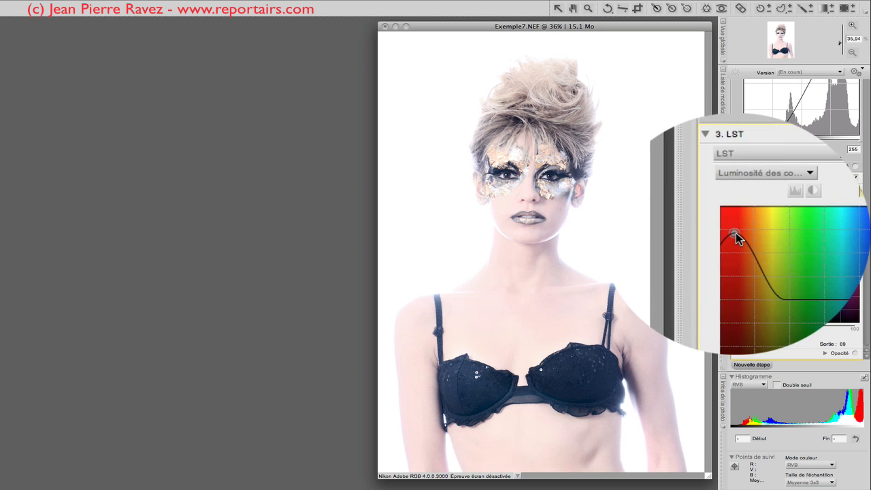
{"action": "left_click_drag", "start_coordinate": [738, 236], "coordinate": [736, 226]}
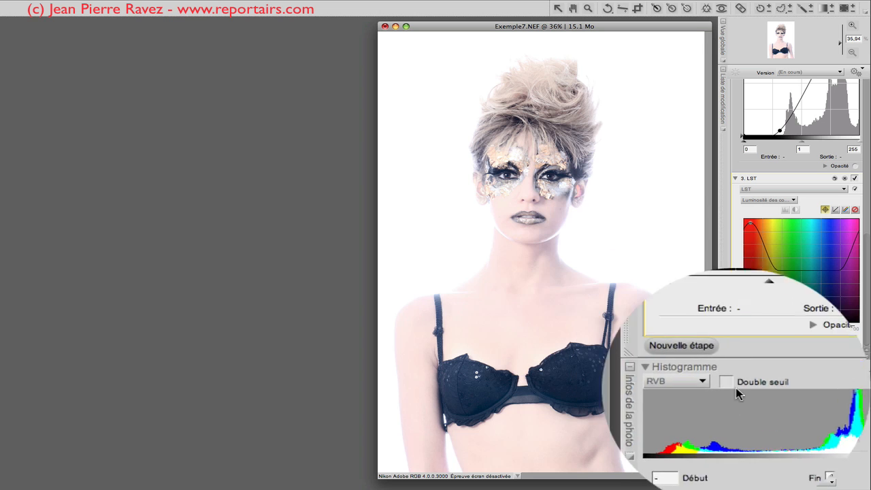
Add a third LST adjustment step as step 4 of the edit list
{"action": "left_click", "coordinate": [737, 365]}
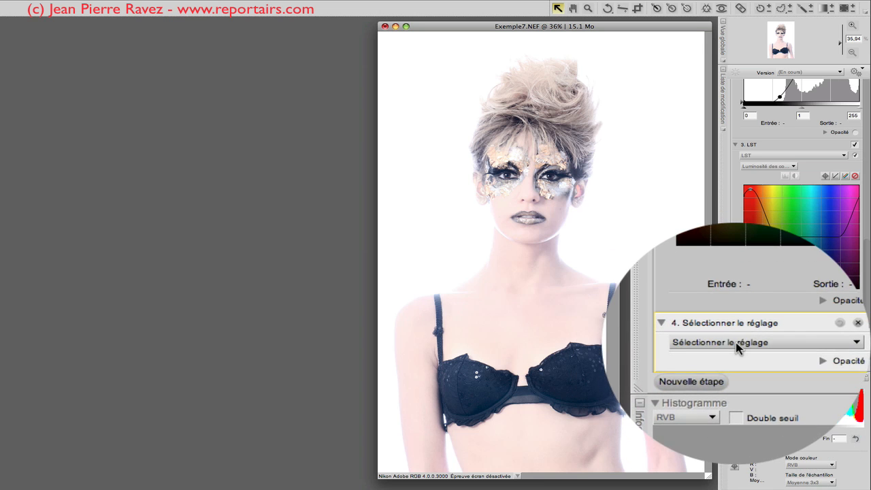
{"action": "left_click", "coordinate": [736, 342]}
{"action": "mouse_move", "coordinate": [739, 362]}
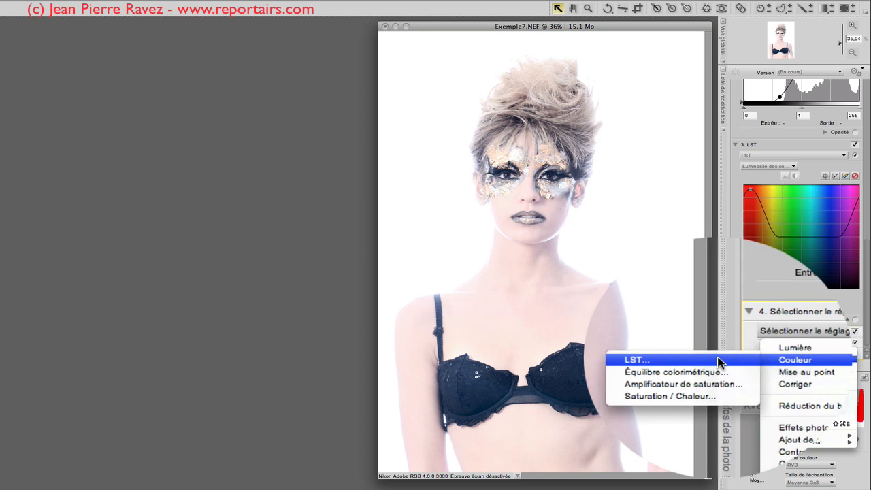
{"action": "left_click", "coordinate": [616, 361]}
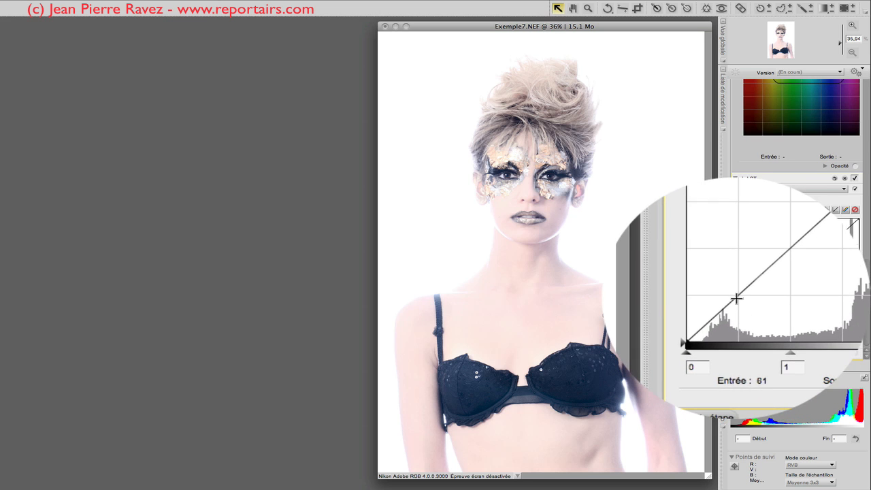
Shape the new LST luminosity curve into a moderate S, slightly lowering the shadows and lifting the highlights
{"action": "left_click", "coordinate": [736, 301]}
{"action": "left_click_drag", "start_coordinate": [737, 304], "coordinate": [738, 305]}
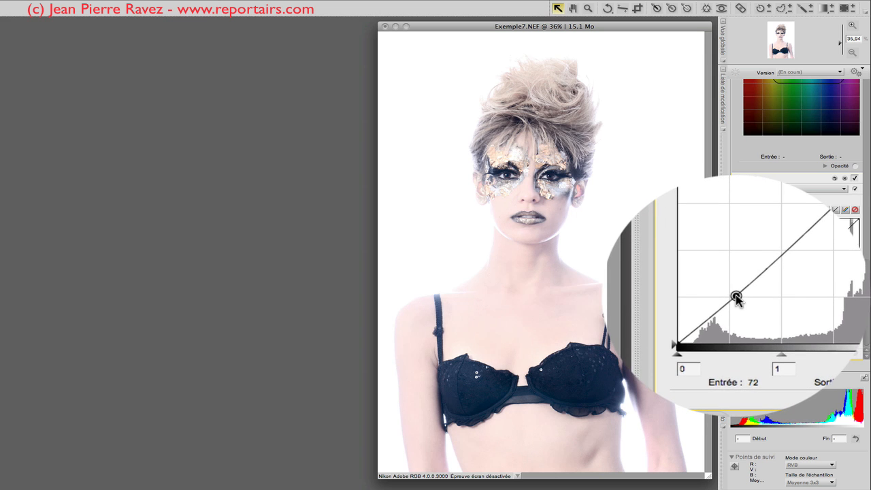
{"action": "left_click_drag", "start_coordinate": [736, 297], "coordinate": [738, 304]}
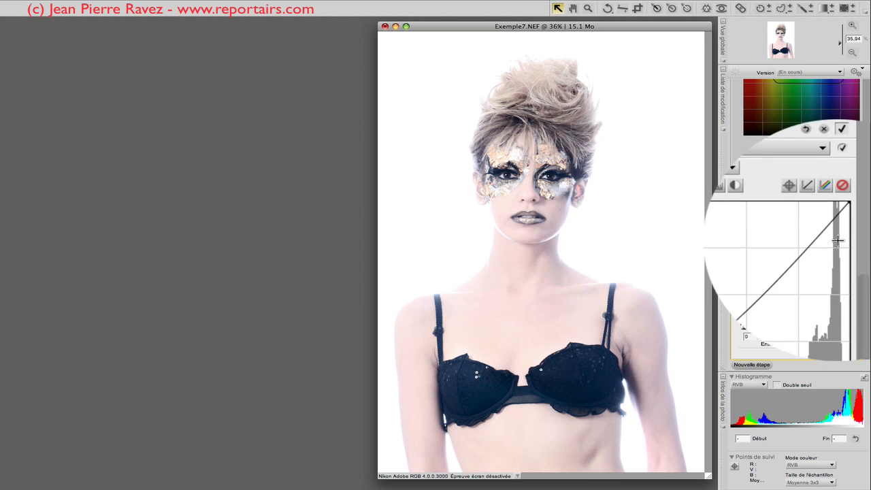
{"action": "left_click", "coordinate": [804, 246]}
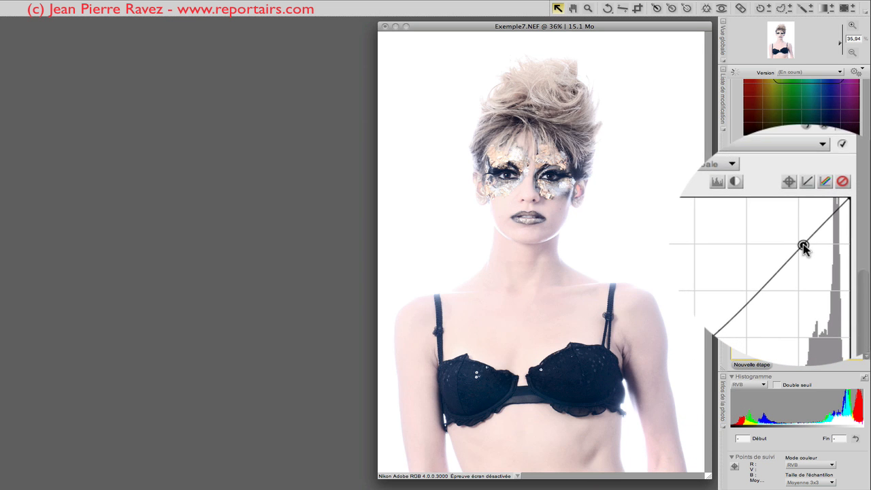
{"action": "left_click_drag", "start_coordinate": [804, 247], "coordinate": [801, 245]}
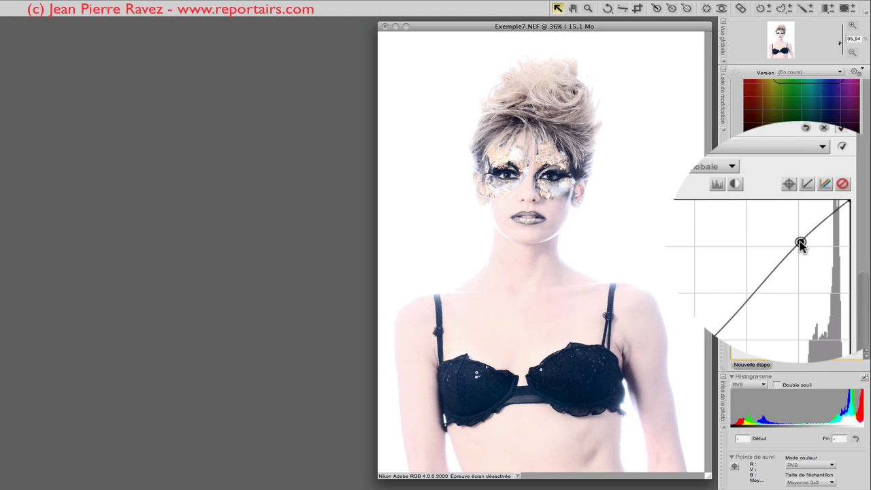
{"action": "left_click_drag", "start_coordinate": [802, 245], "coordinate": [789, 245]}
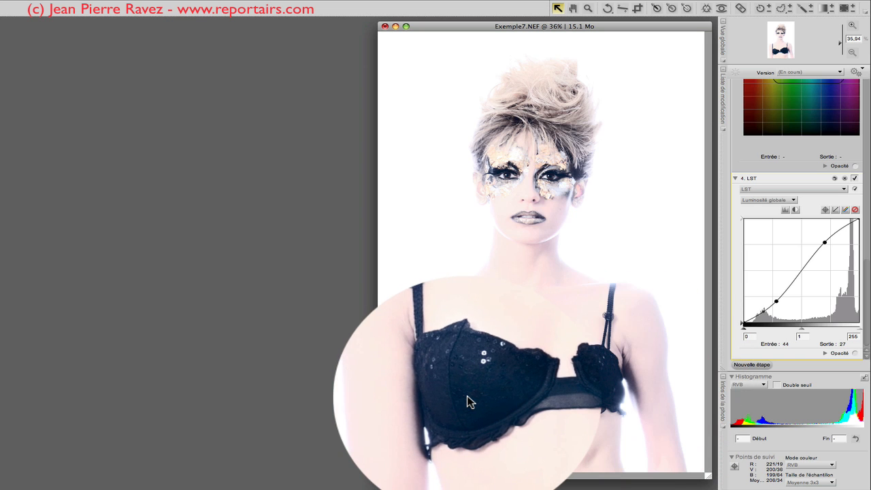
Add a Masque flou sharpening step with Intensité 50%, Rayon 5% and Seuil 7
{"action": "left_click", "coordinate": [736, 363]}
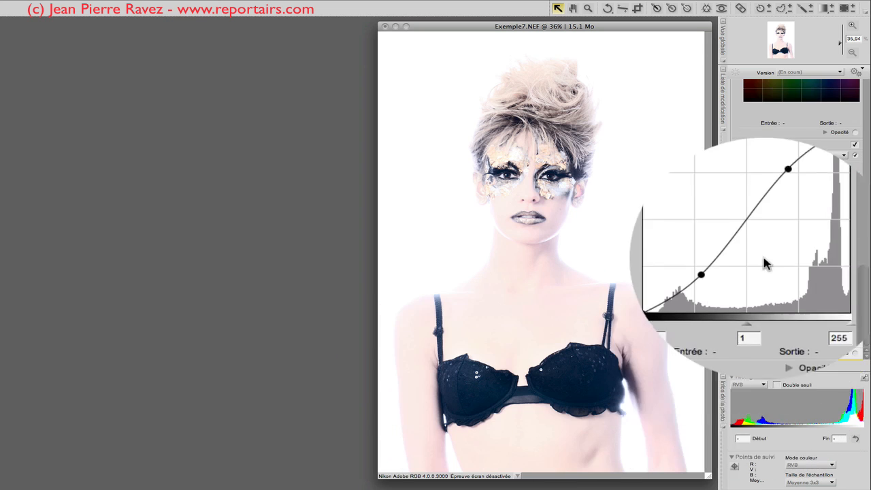
{"action": "left_click", "coordinate": [740, 347]}
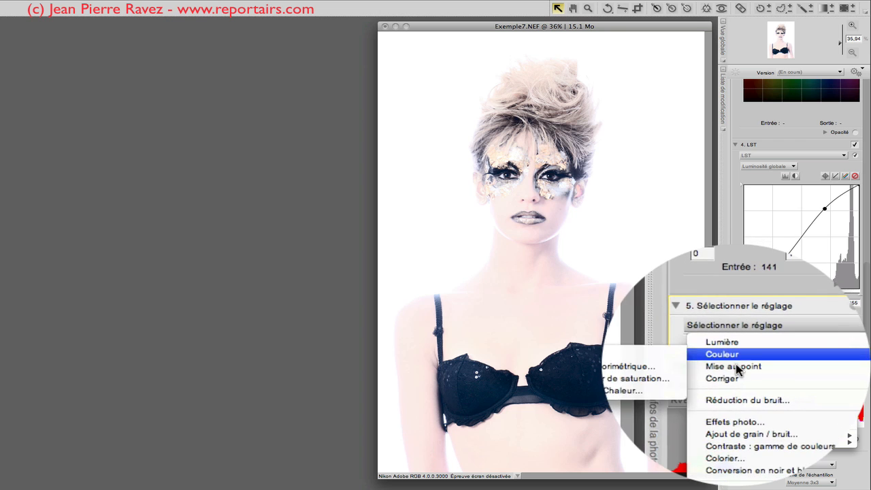
{"action": "left_click", "coordinate": [722, 379]}
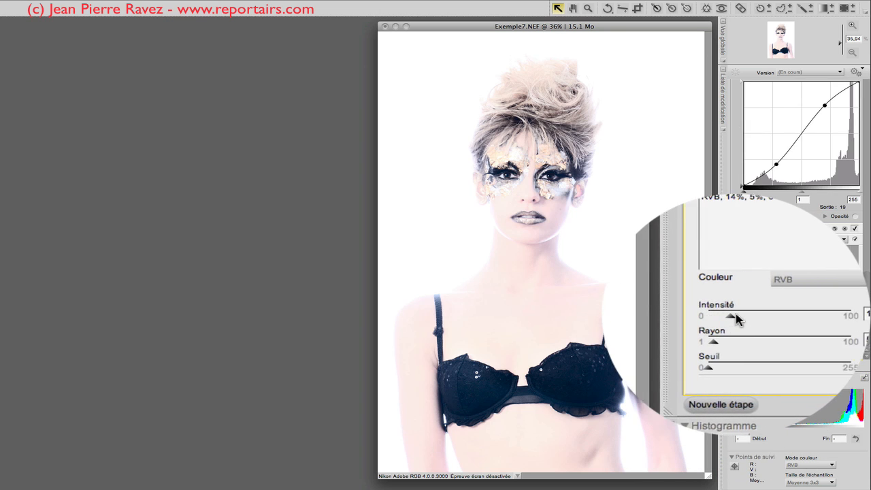
{"action": "left_click_drag", "start_coordinate": [739, 319], "coordinate": [736, 312]}
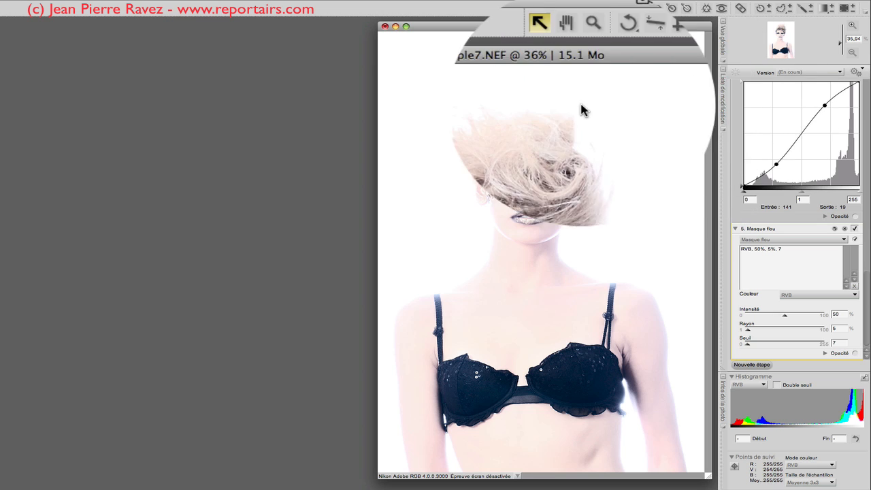
Place colour control points on the hair and the forehead, lowering luminosity and raising contrast on the hair's point
{"action": "left_click", "coordinate": [707, 8]}
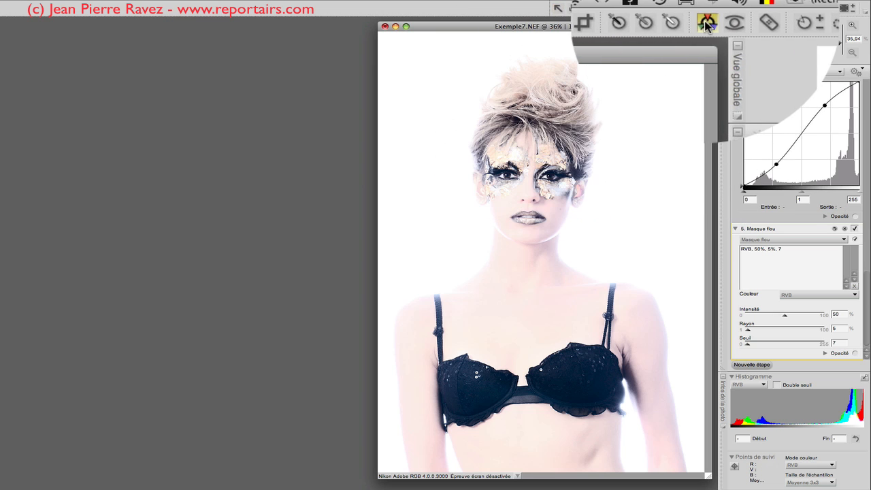
{"action": "left_click", "coordinate": [535, 110]}
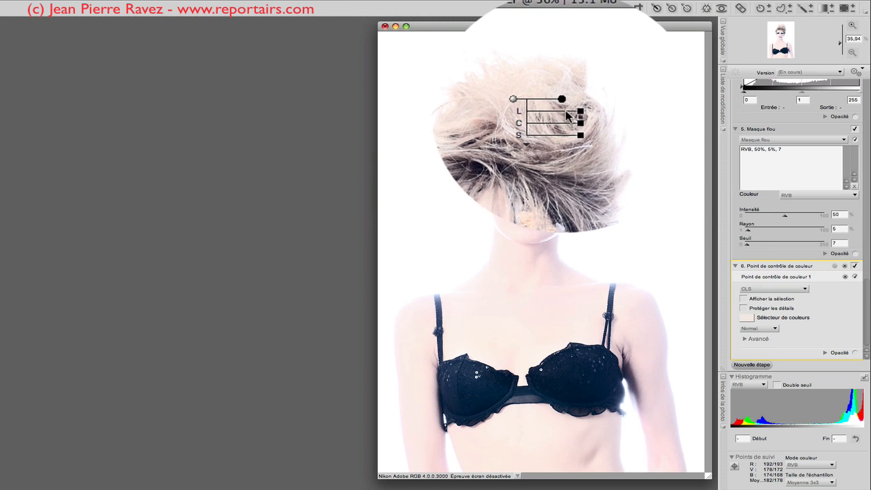
{"action": "mouse_move", "coordinate": [580, 113]}
{"action": "left_mouse_down"}
{"action": "mouse_move", "coordinate": [566, 111]}
{"action": "mouse_move", "coordinate": [582, 111]}
{"action": "left_mouse_up"}
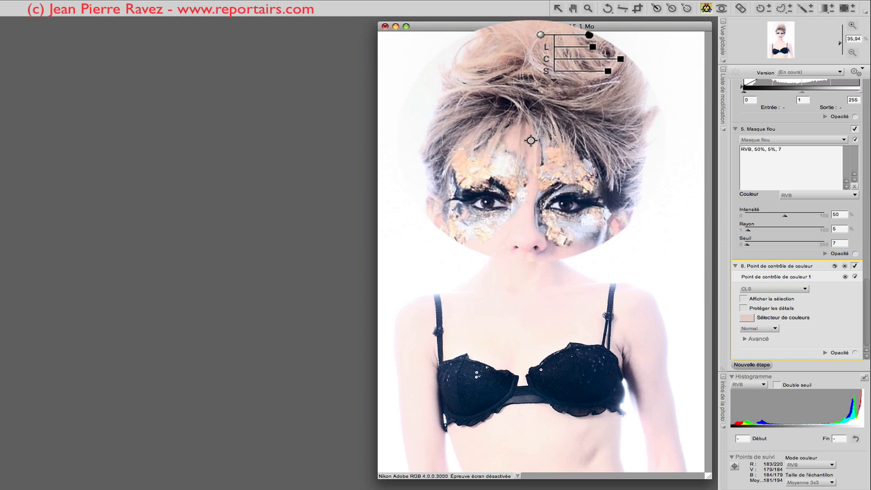
{"action": "left_click", "coordinate": [538, 143]}
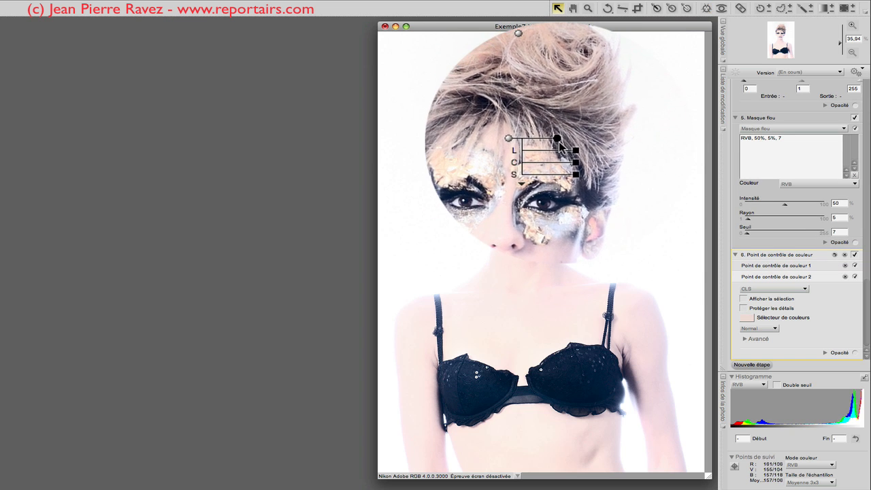
{"action": "left_click_drag", "start_coordinate": [558, 140], "coordinate": [571, 145]}
Lower the luminosity of the hair's control point slightly further and collapse the Point de contrôle de couleur step
{"action": "left_click", "coordinate": [535, 111]}
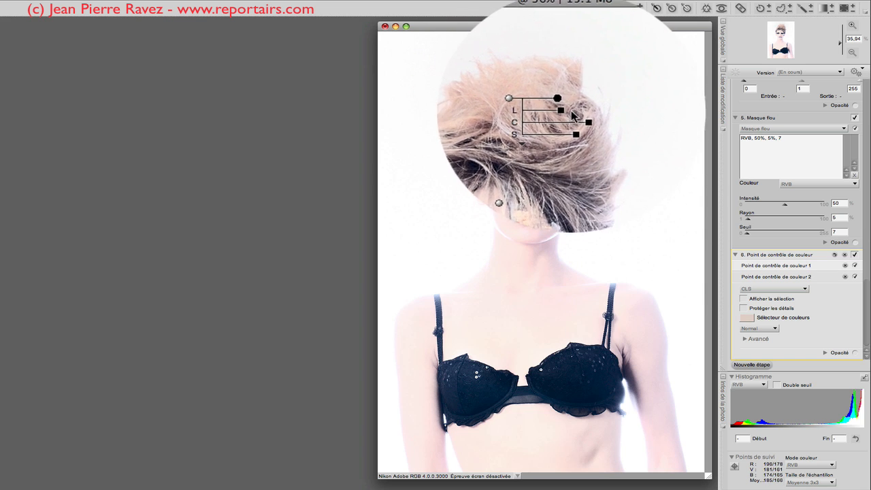
{"action": "left_click_drag", "start_coordinate": [582, 110], "coordinate": [569, 89]}
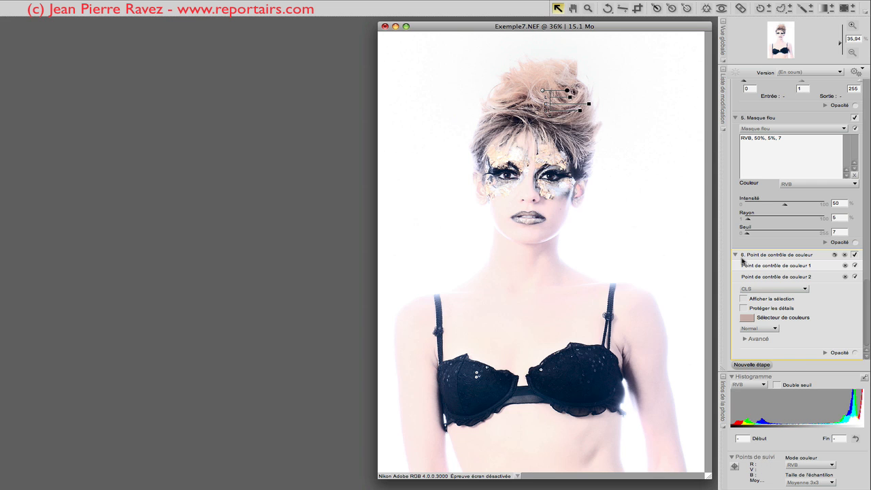
{"action": "left_click", "coordinate": [736, 255]}
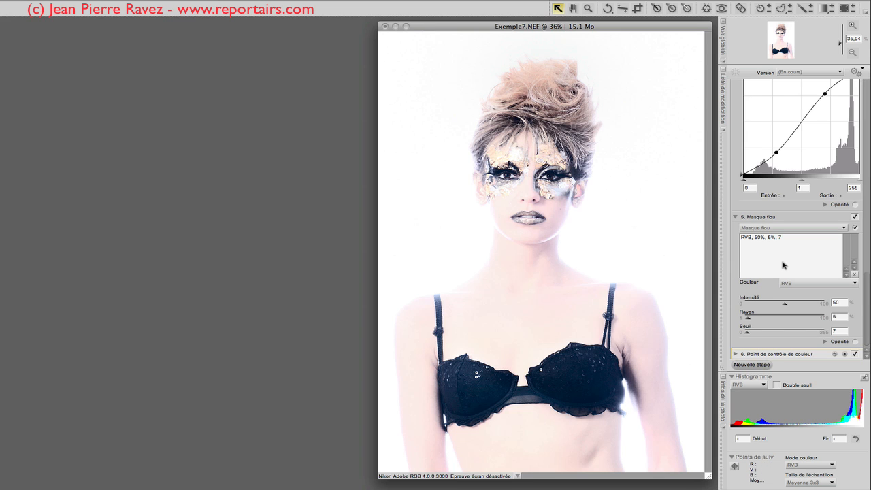